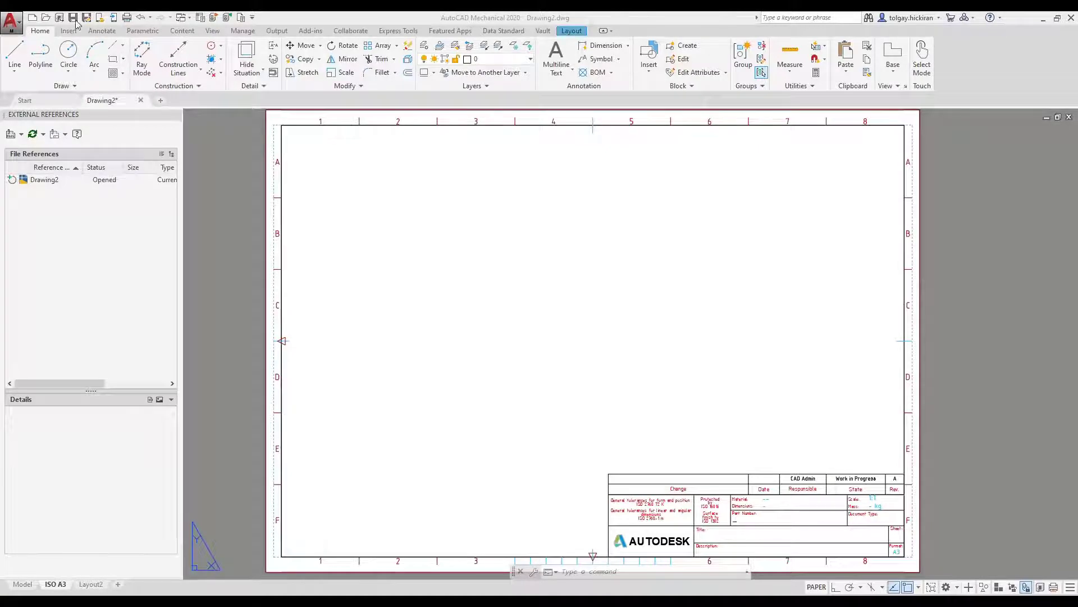
Step: Save the drawing as 100028.dwg with category Drawing AutoCAD and Sheet 1/1, then check it in
left_click(74, 18)
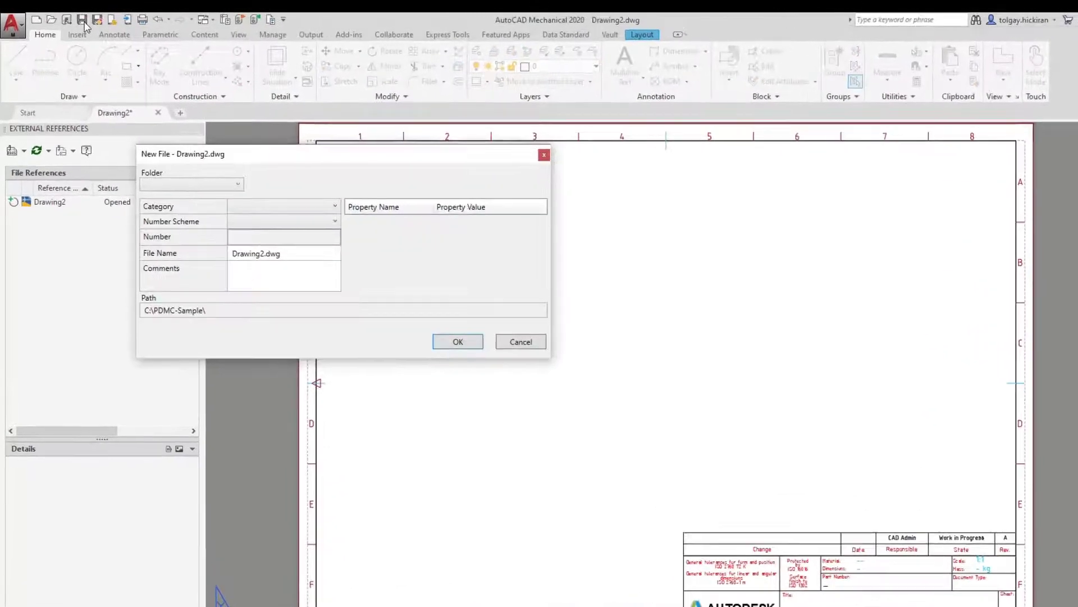
left_click(329, 246)
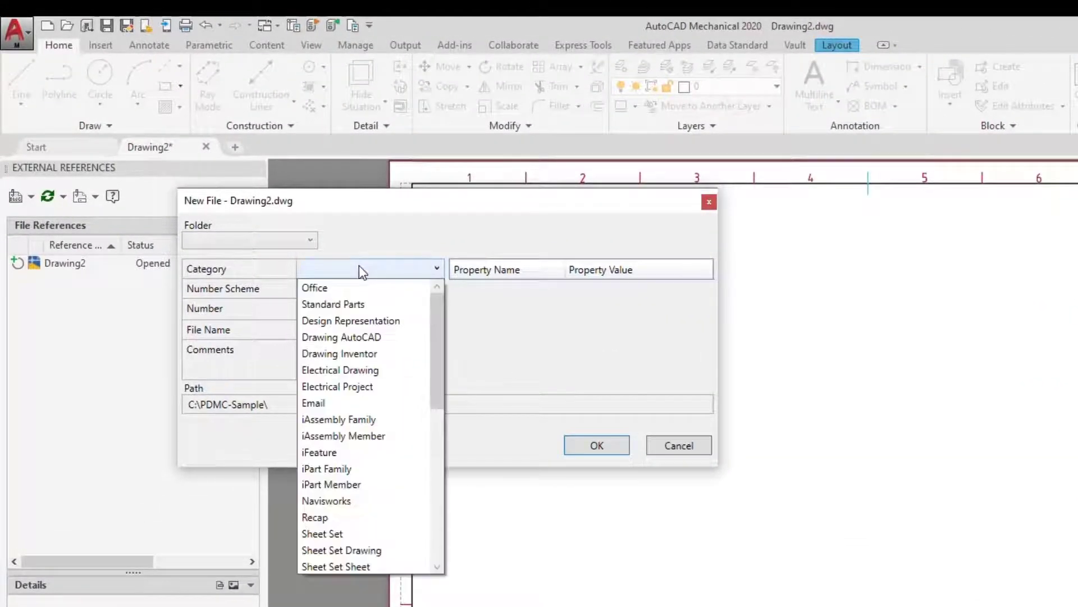
left_click(402, 337)
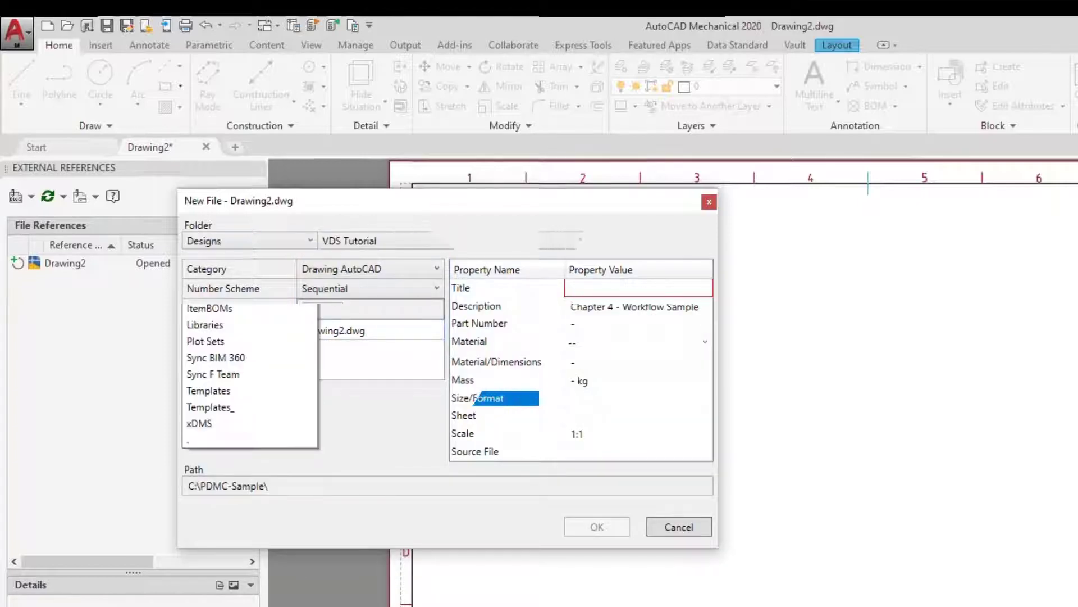
left_click(595, 416)
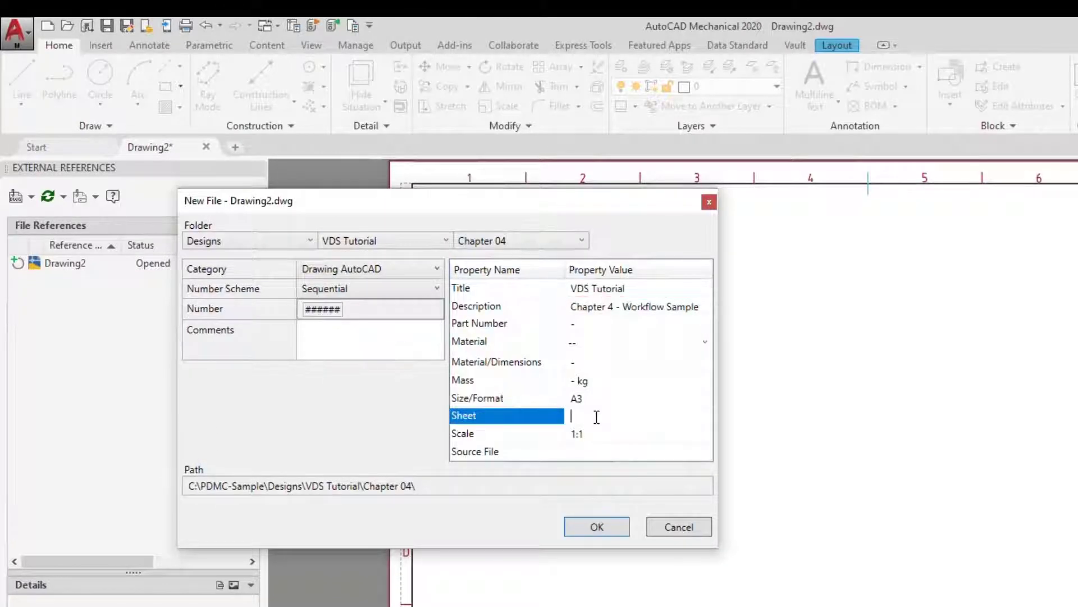
type("1/1")
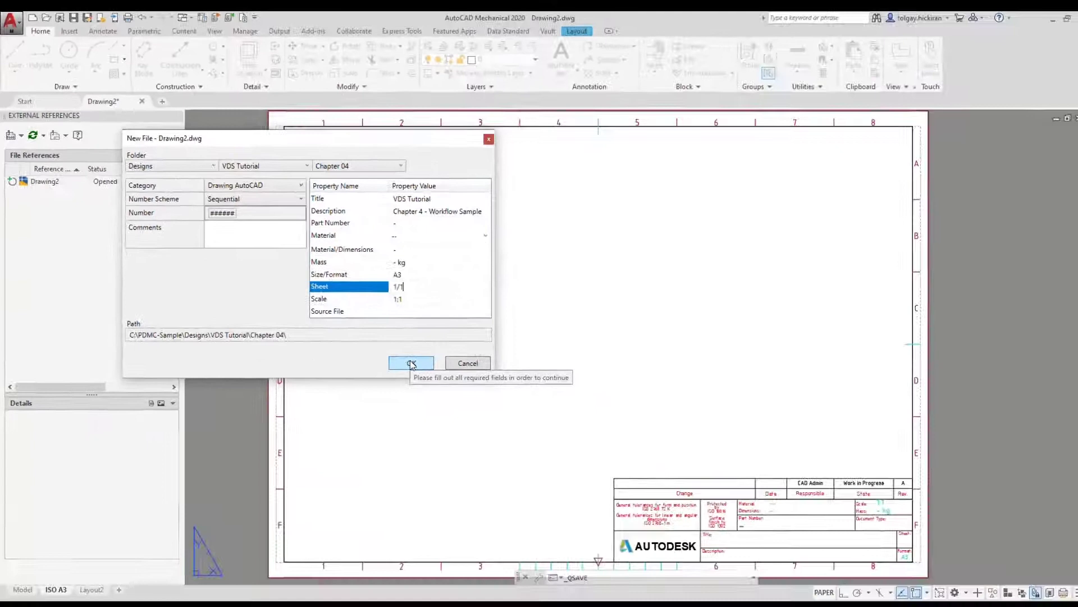
left_click(412, 364)
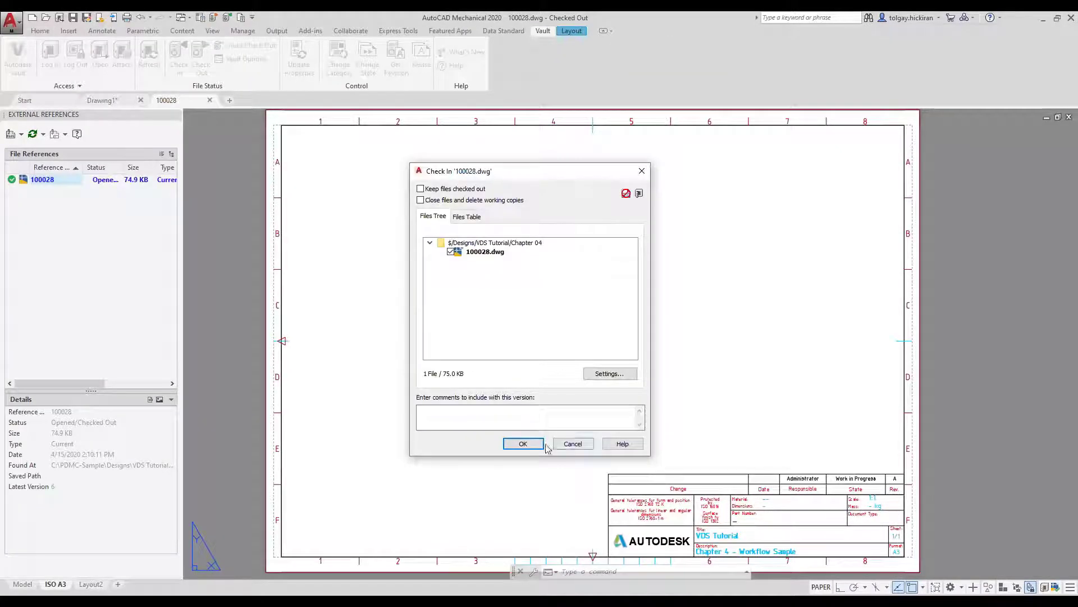
left_click(523, 444)
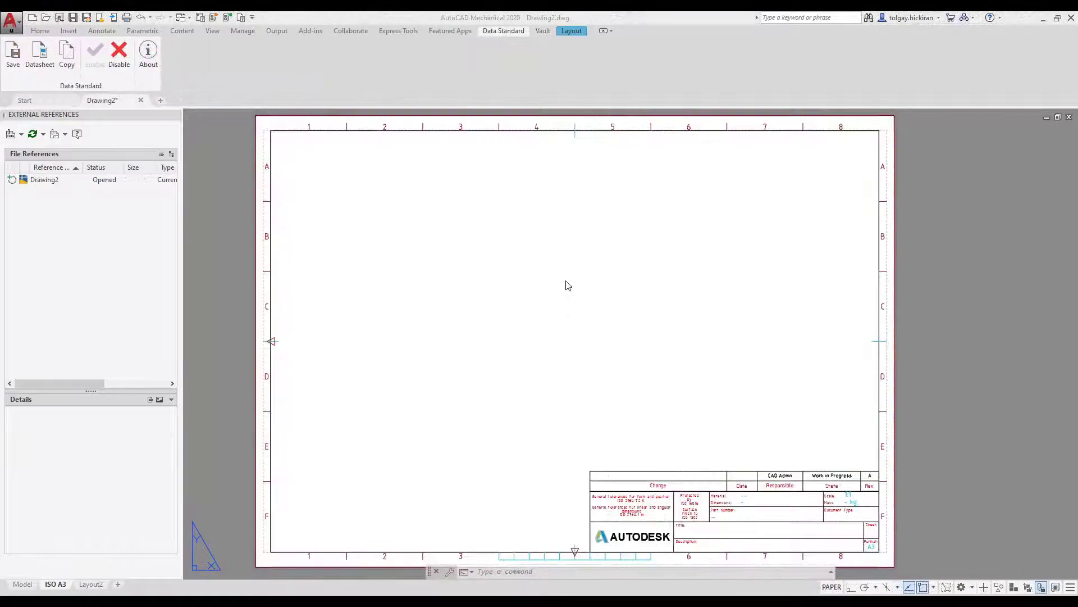
Step: Tick the Check In dialog option in Vault Options and apply the change
left_click(544, 32)
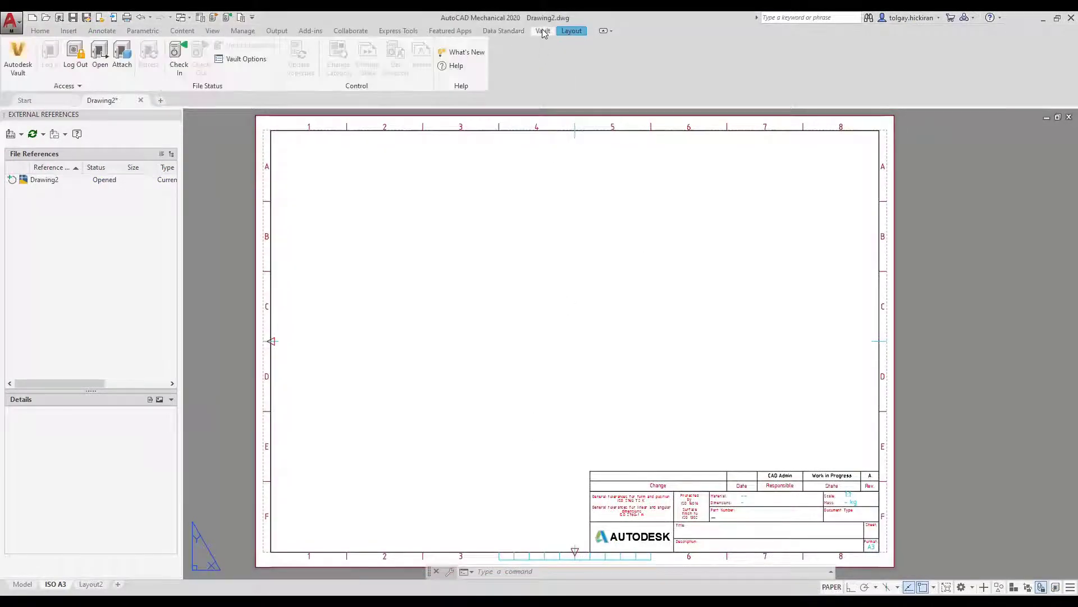
left_click(250, 59)
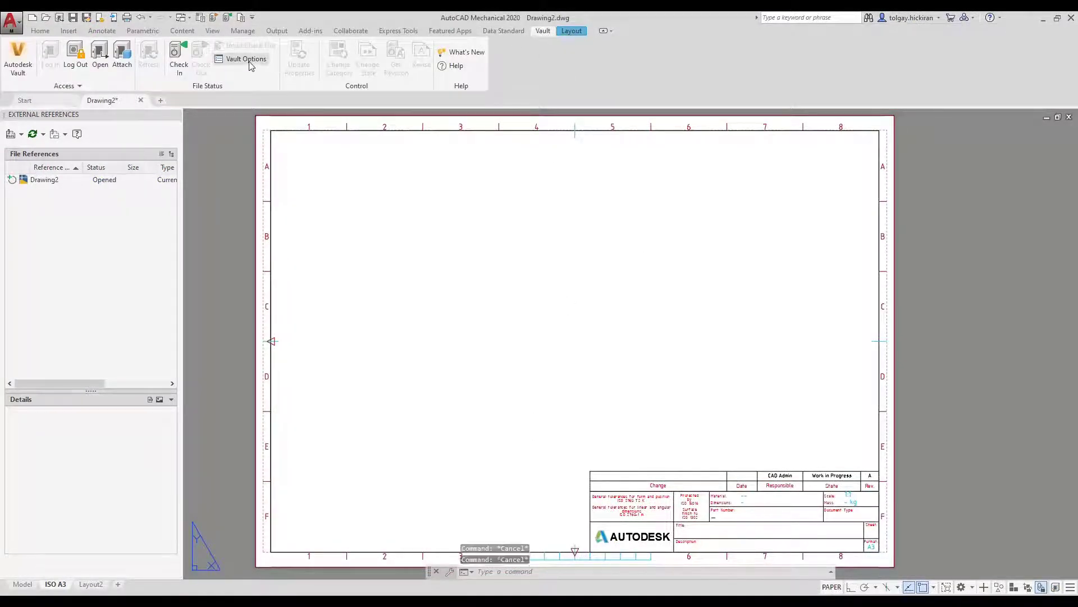
left_click(452, 328)
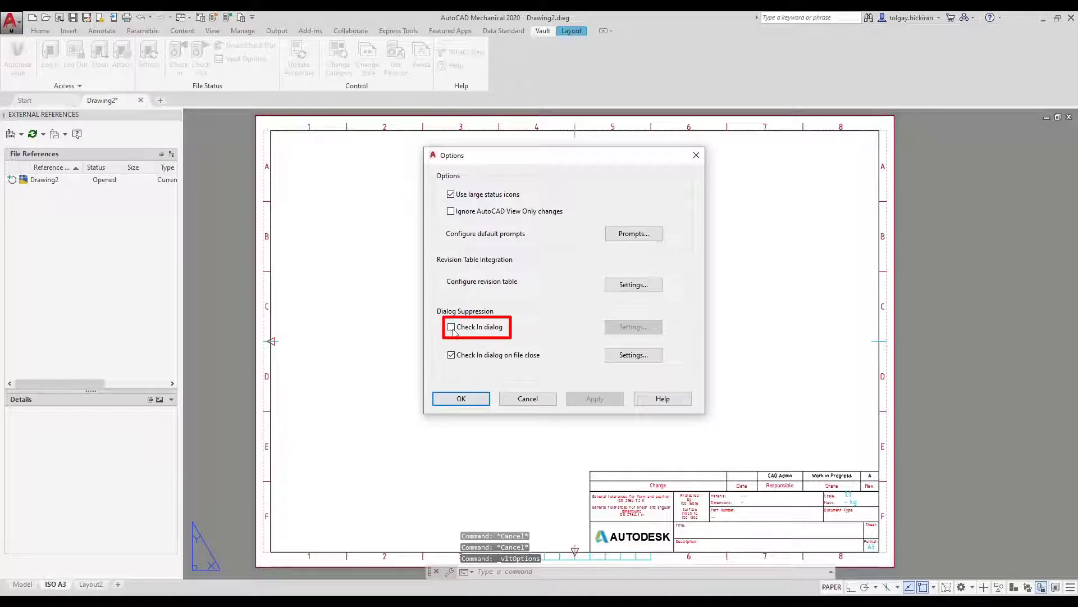
left_click(452, 328)
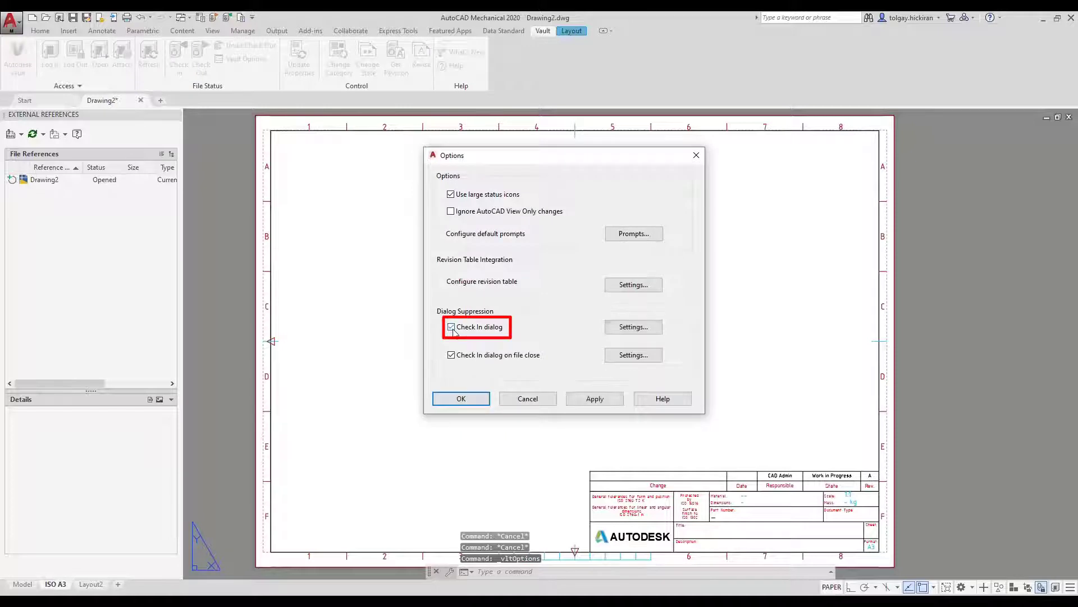
left_click(593, 399)
left_click(476, 400)
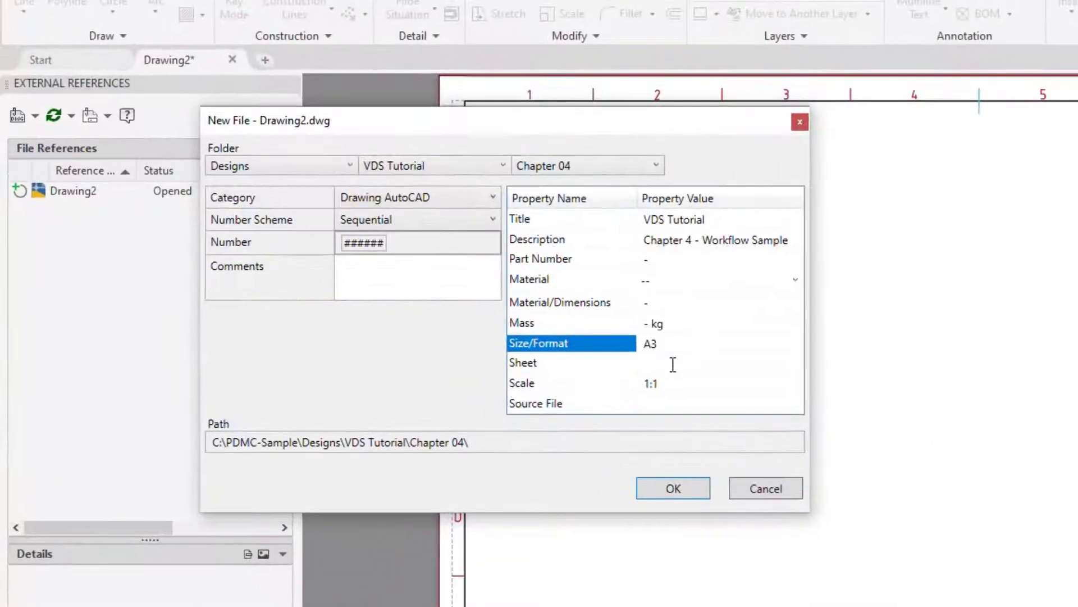
Step: Enter Sheet 1/1 in the New File dialog and confirm the save to Chapter 04
left_click(673, 364)
type("1/1")
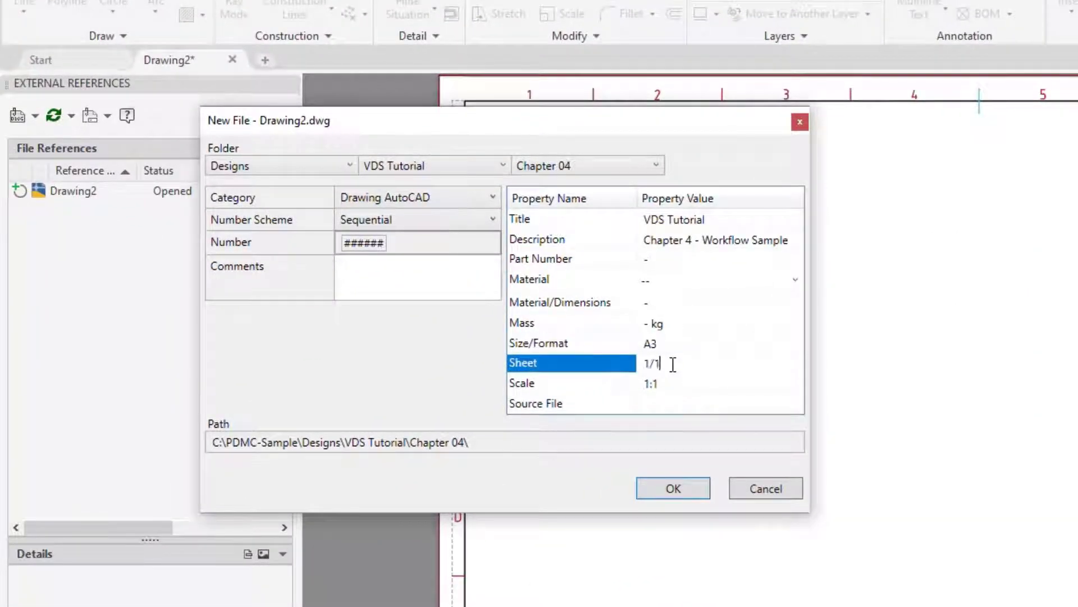
left_click(673, 489)
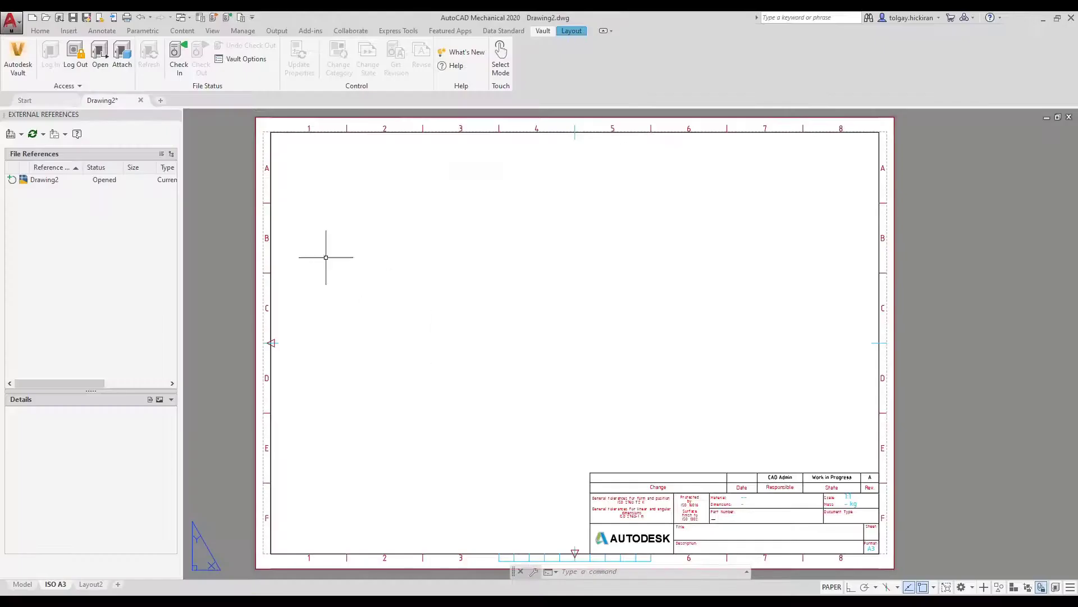
Step: Save to Designs > VDS Tutorial > Chapter 04 as Drawing AutoCAD, titled '1b Save, Check in Manually', Sequential numbering
left_click(73, 17)
left_click(348, 296)
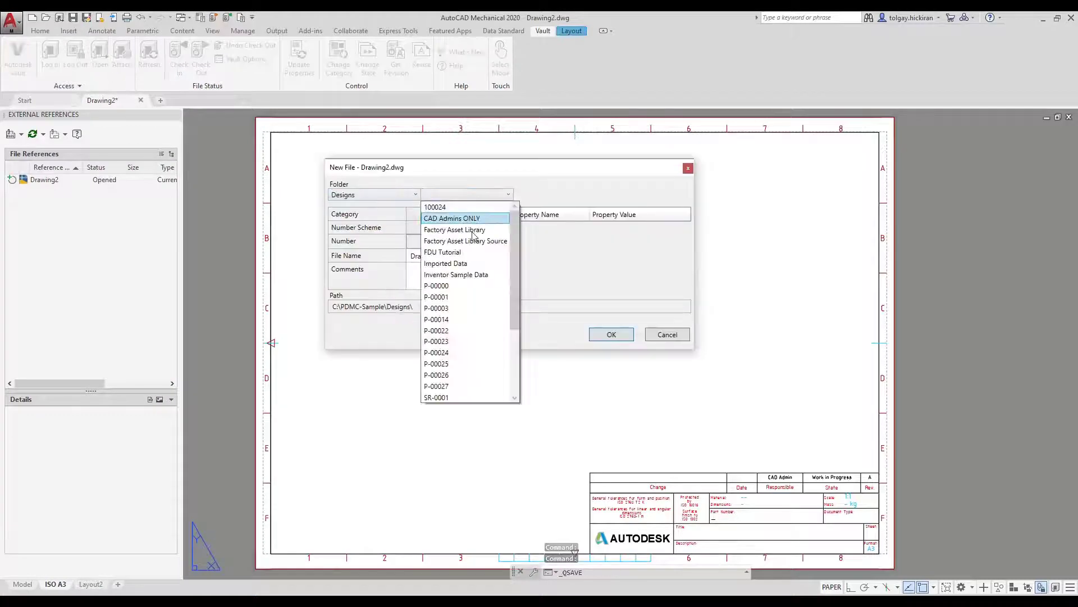
left_click(466, 393)
left_click(537, 207)
left_click(502, 214)
left_click(458, 260)
left_click(640, 227)
type("1b S")
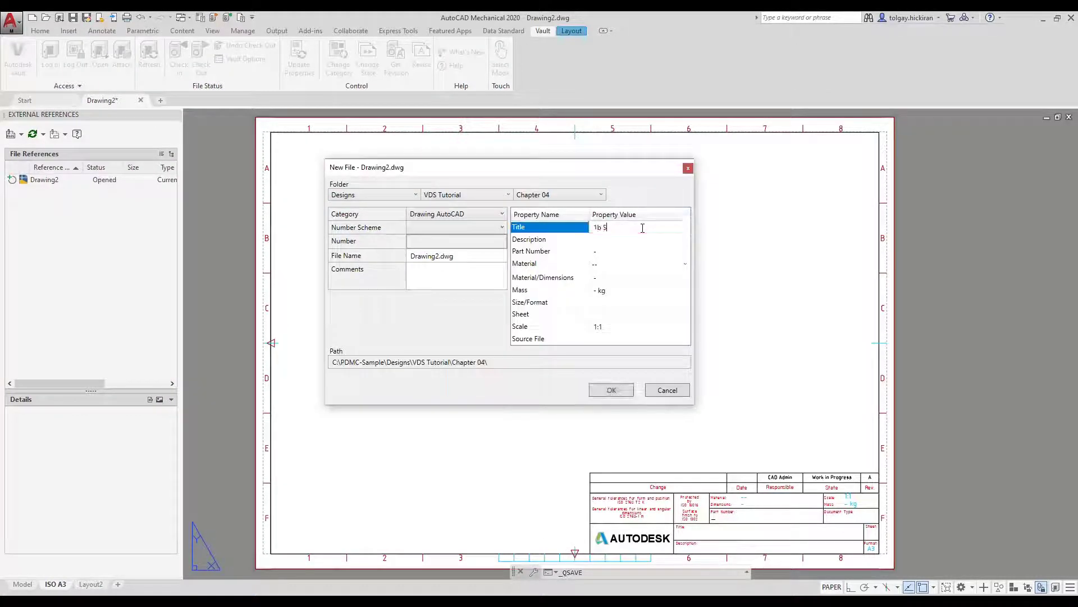
type("ave, Check in Manually")
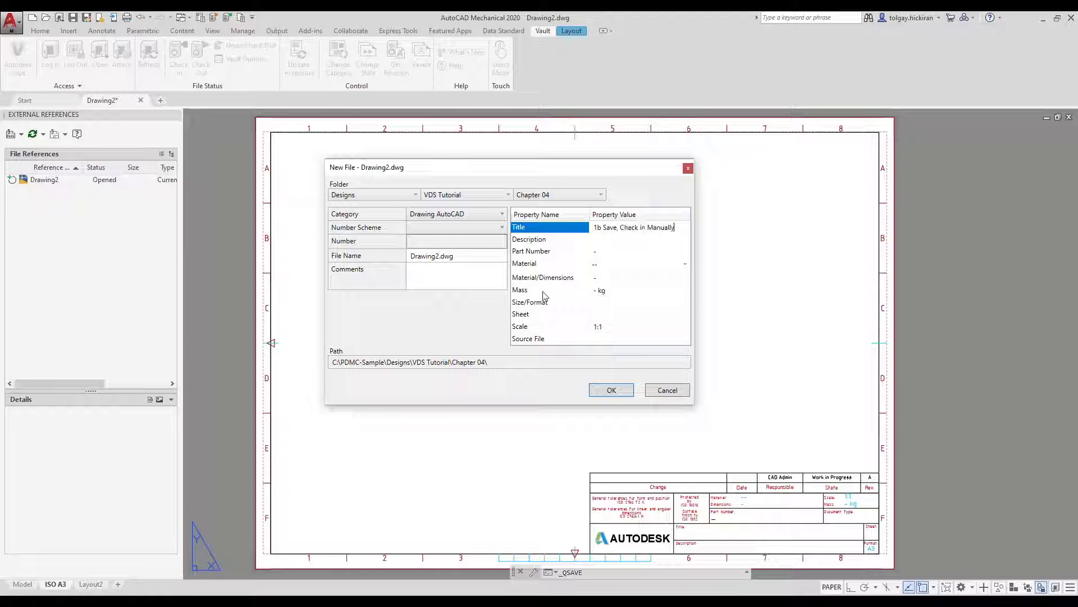
left_click(469, 227)
left_click(425, 285)
Step: Confirm the save, then check drawing 100030 into Vault from its context menu
left_click(607, 391)
right_click(41, 180)
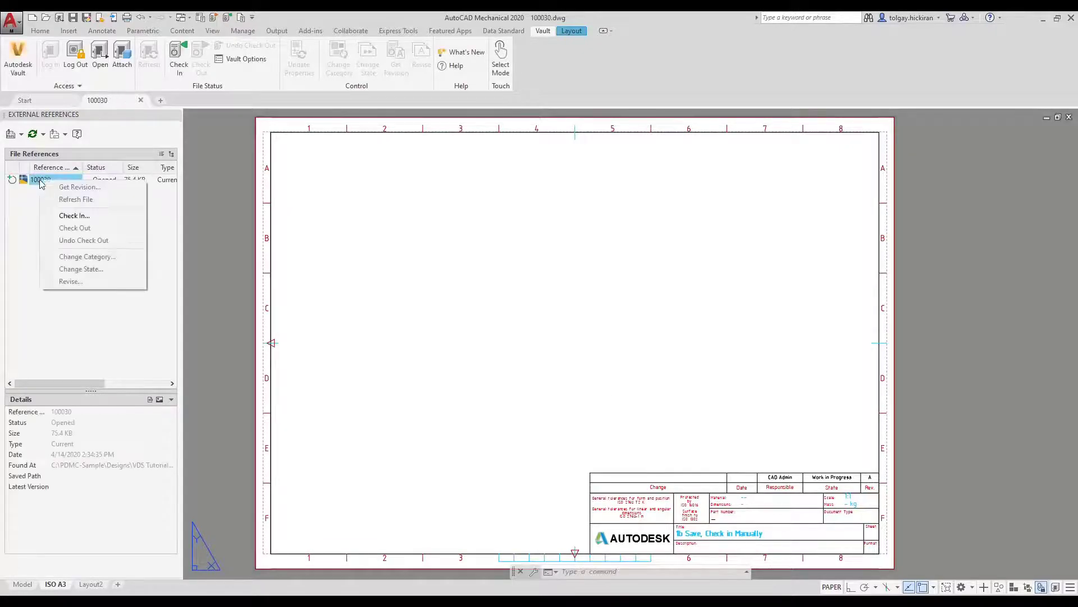
left_click(82, 216)
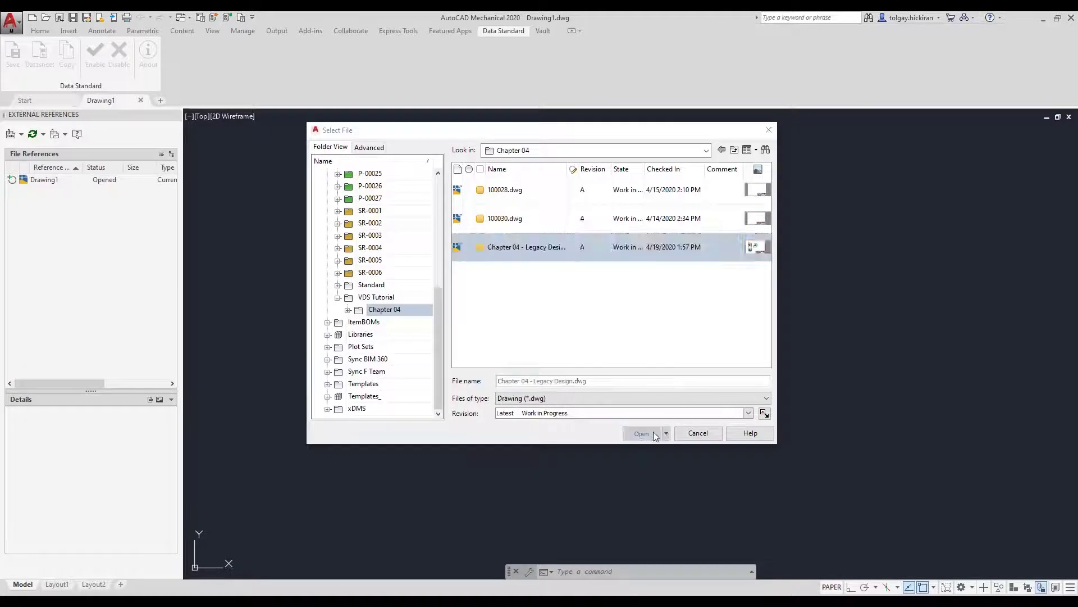
Step: Open Chapter 04 - Legacy Design.dwg checked out, keeping its existing properties
left_click(640, 366)
left_click(594, 321)
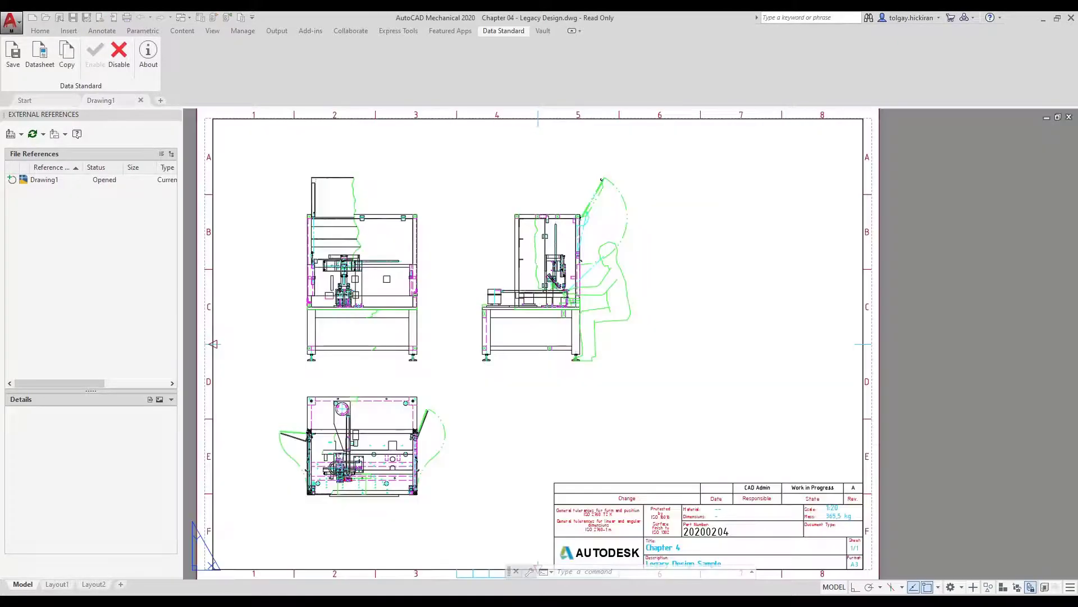
left_click(640, 315)
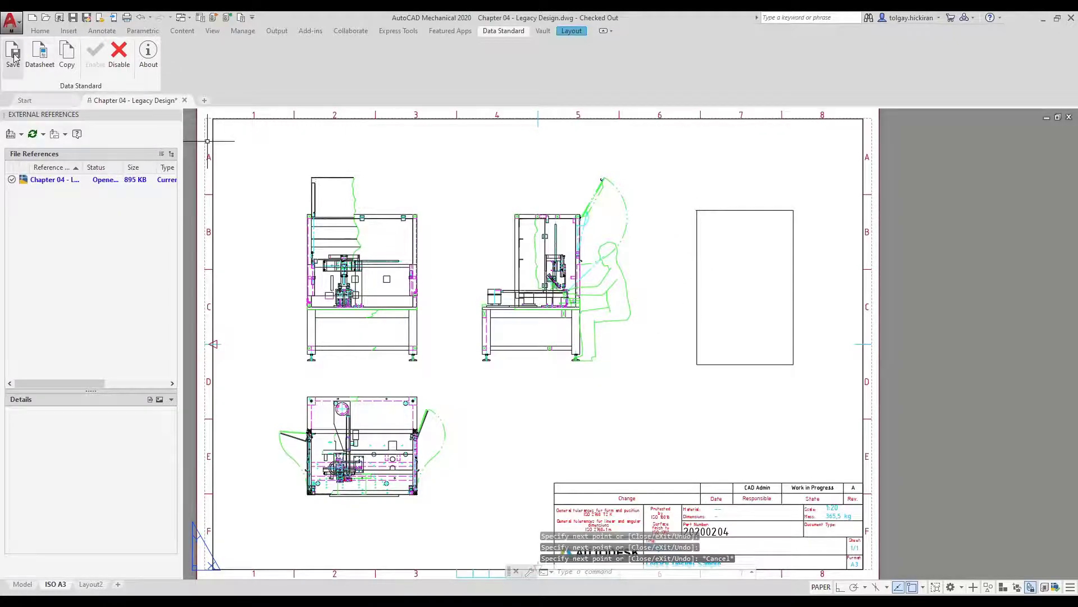
Step: In the Edit File Datasheet, replace the legacy Title text with 'Chapter 4'
left_click(13, 53)
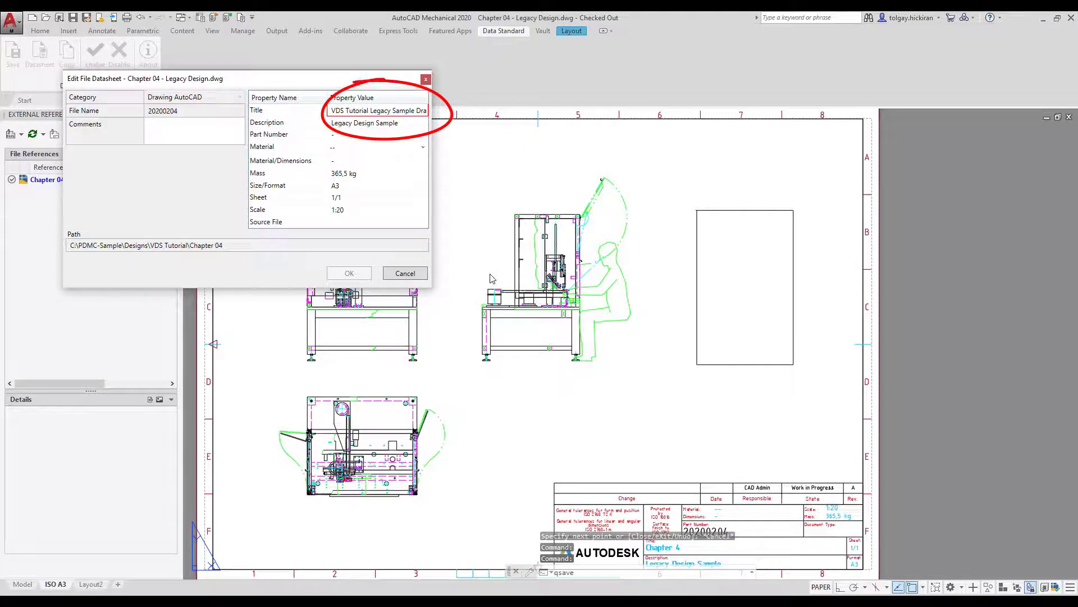
left_click(331, 112)
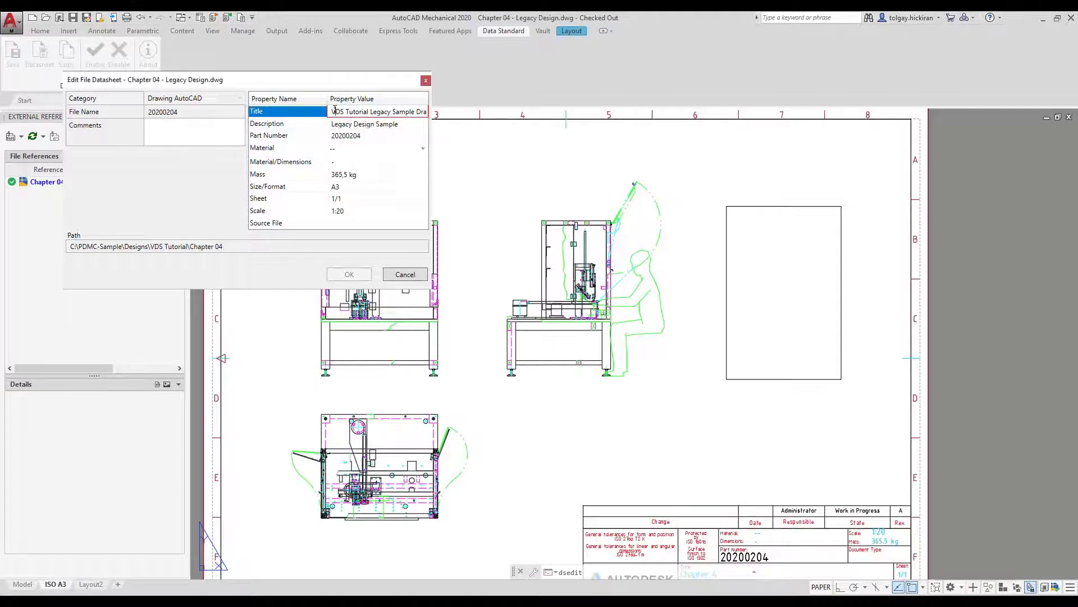
left_click_drag(332, 112, 461, 113)
type("Chapter 4")
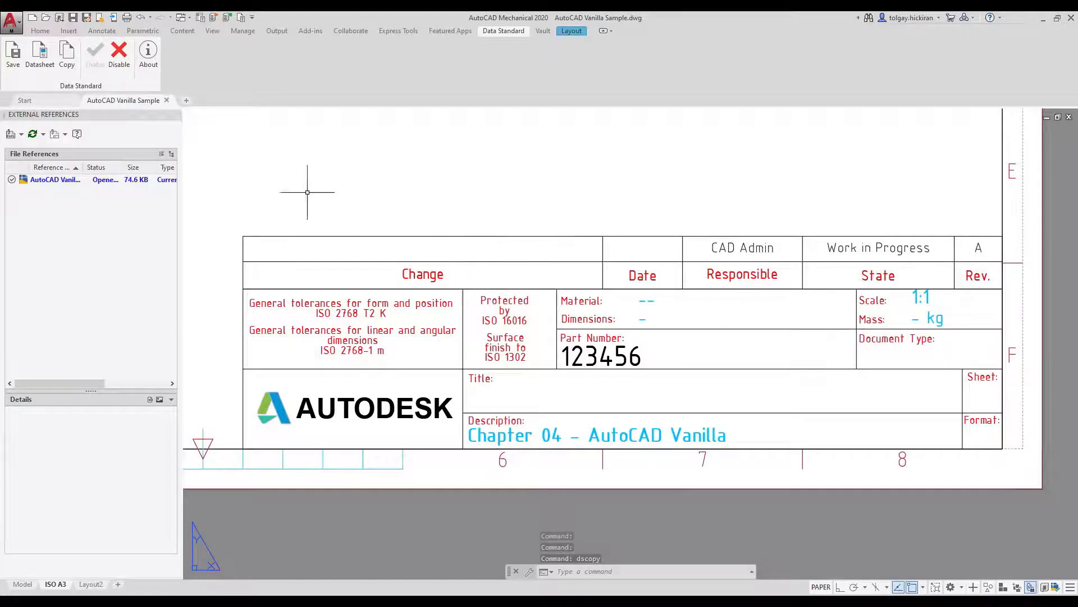
Step: Start a Data Standard copy of AutoCAD Vanilla Sample.dwg
left_click(68, 62)
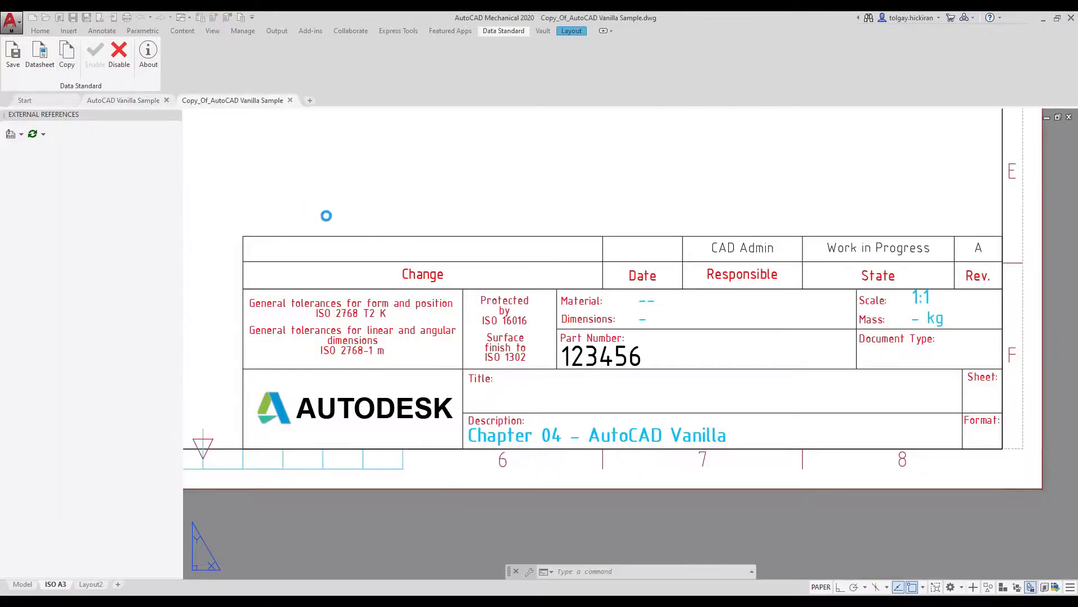